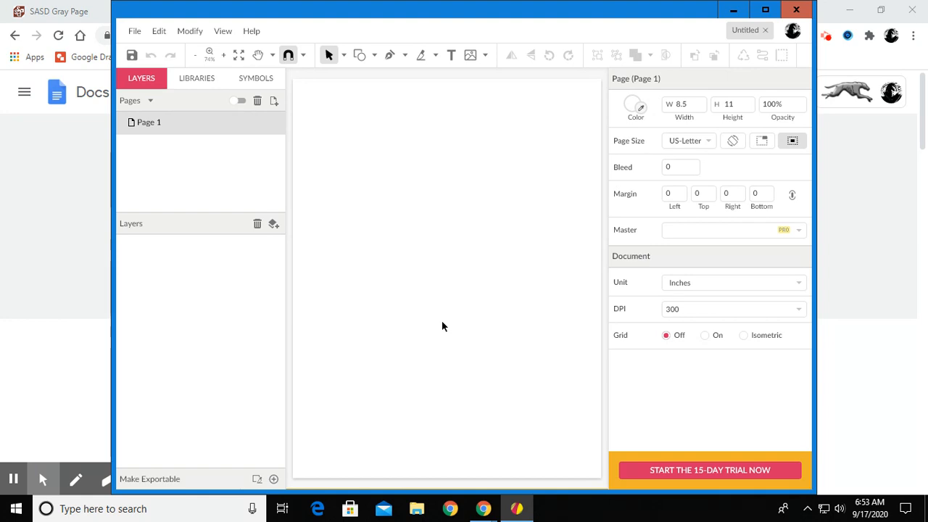
Step: Draw a rectangle about 3.63 by 5.50 inches near the middle of the page and fill it with red #DB2828
click(359, 57)
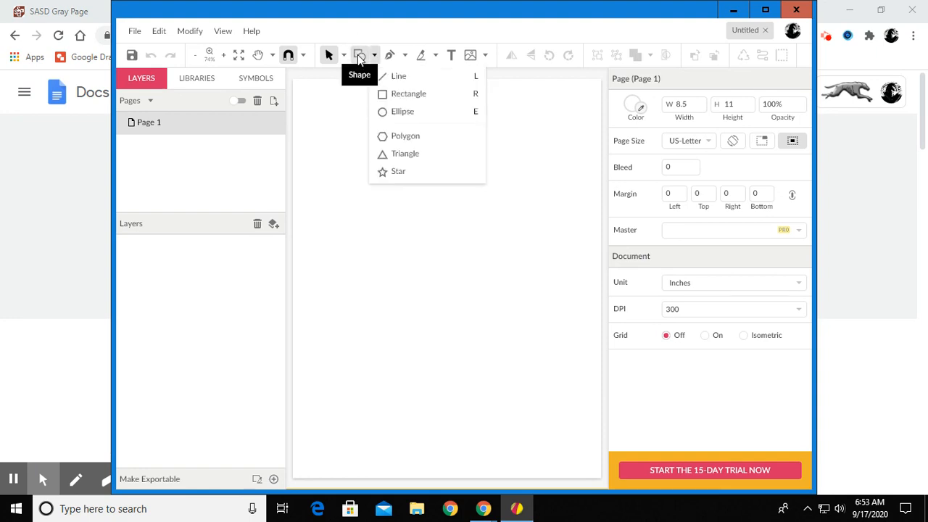
click(406, 95)
mouse_move(406, 170)
mouse_down()
mouse_move(493, 323)
mouse_move(532, 375)
mouse_move(538, 369)
mouse_up()
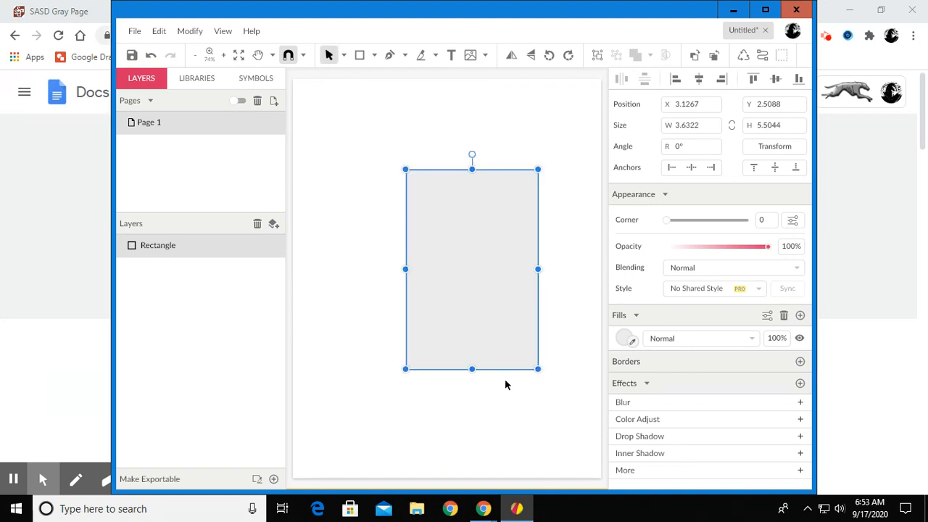
click(622, 340)
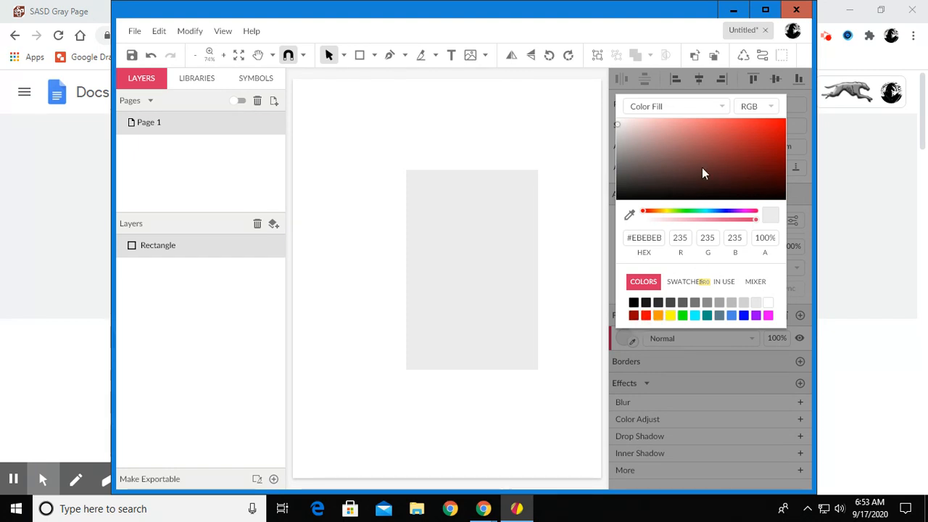
click(767, 123)
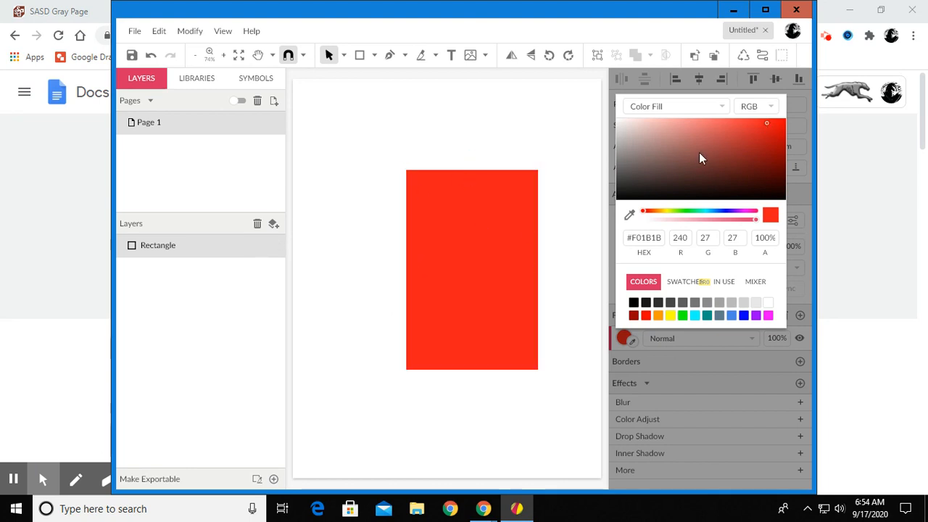
drag(756, 130, 750, 131)
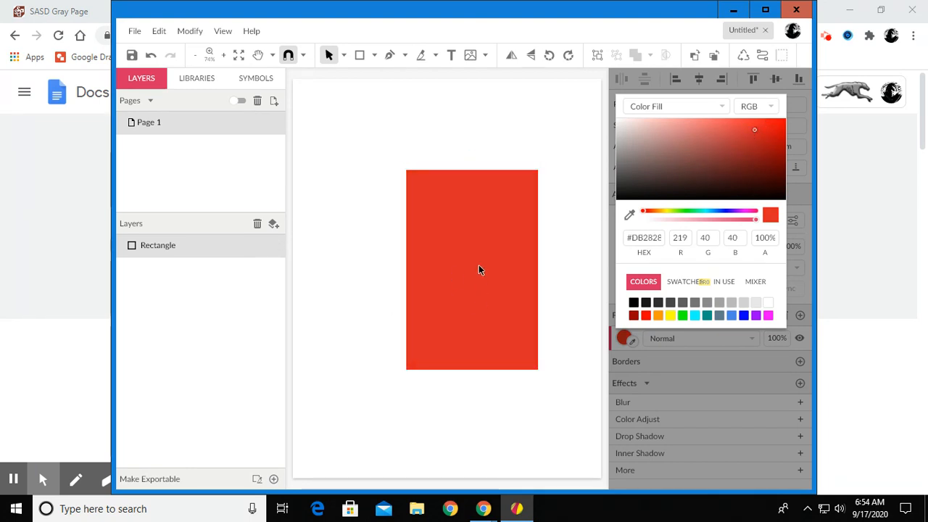
Step: Draw a closed four-point path as the box's left side face, about 0.97 inches wide, sharing the rectangle's left edge
click(388, 58)
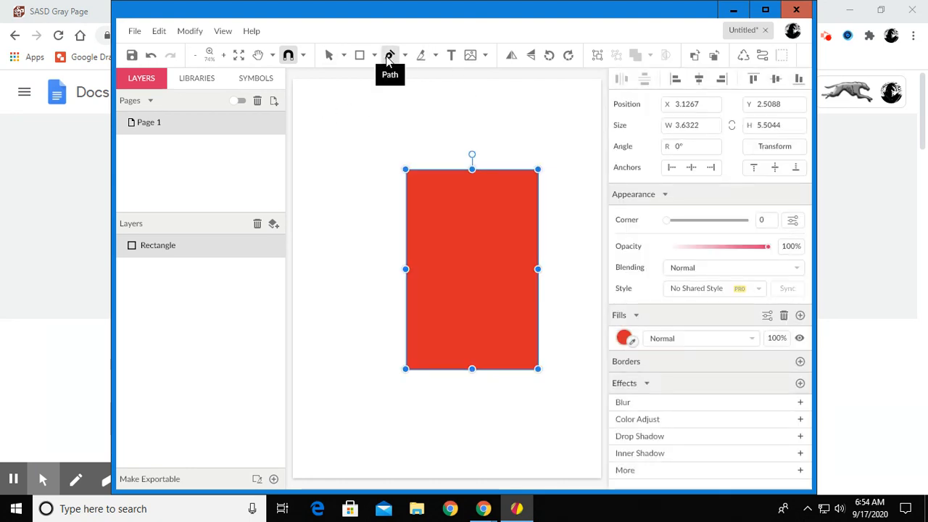
click(371, 136)
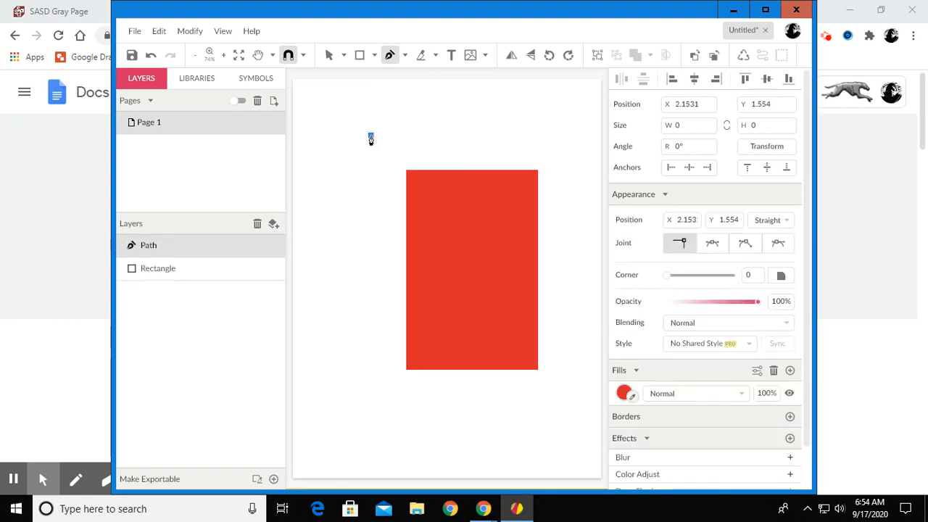
click(405, 171)
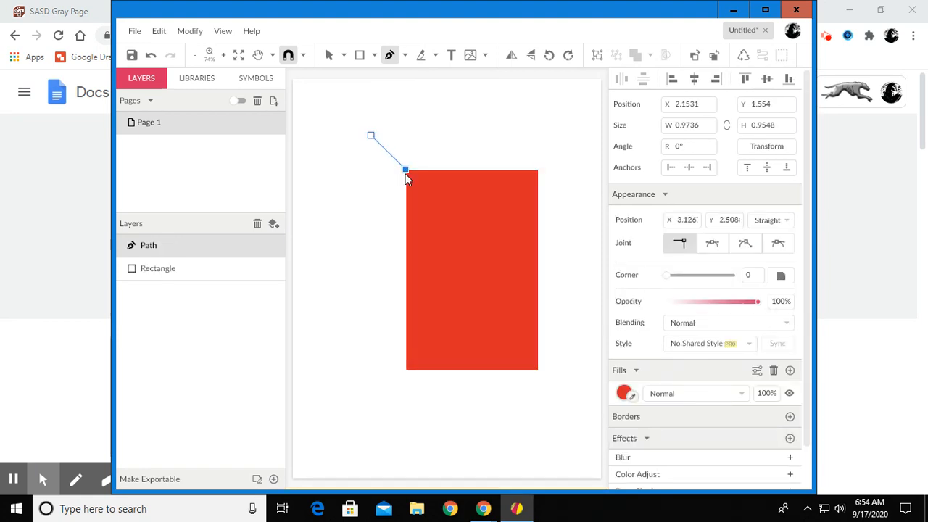
click(405, 370)
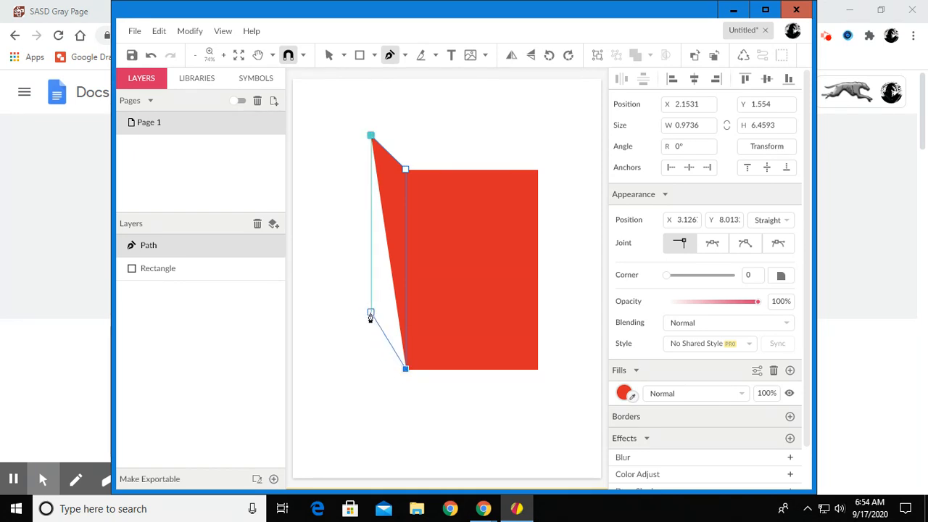
click(370, 314)
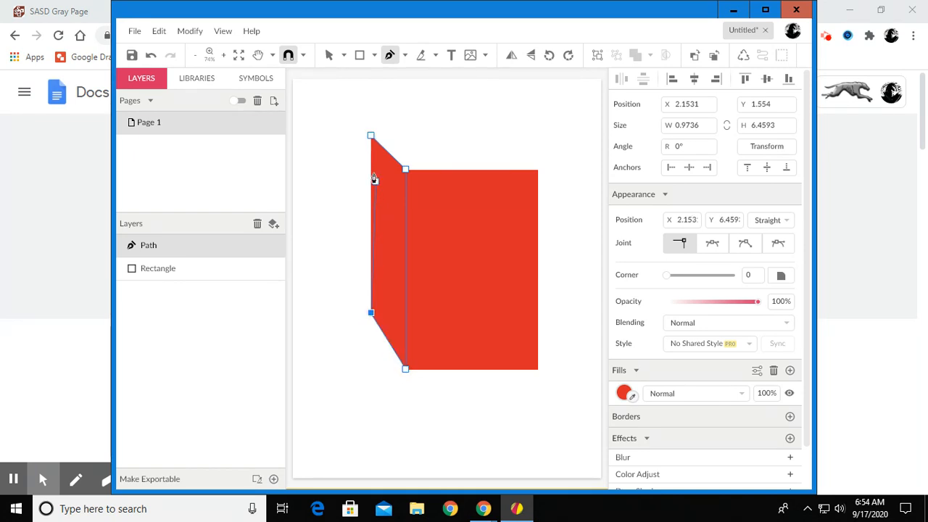
click(370, 137)
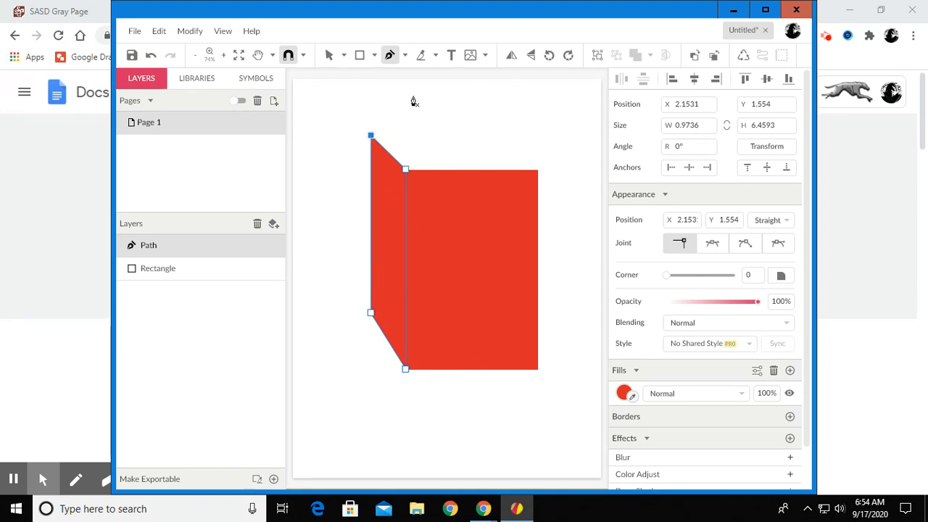
Step: Fill the left side face with dark red #821A1A
click(330, 57)
click(377, 237)
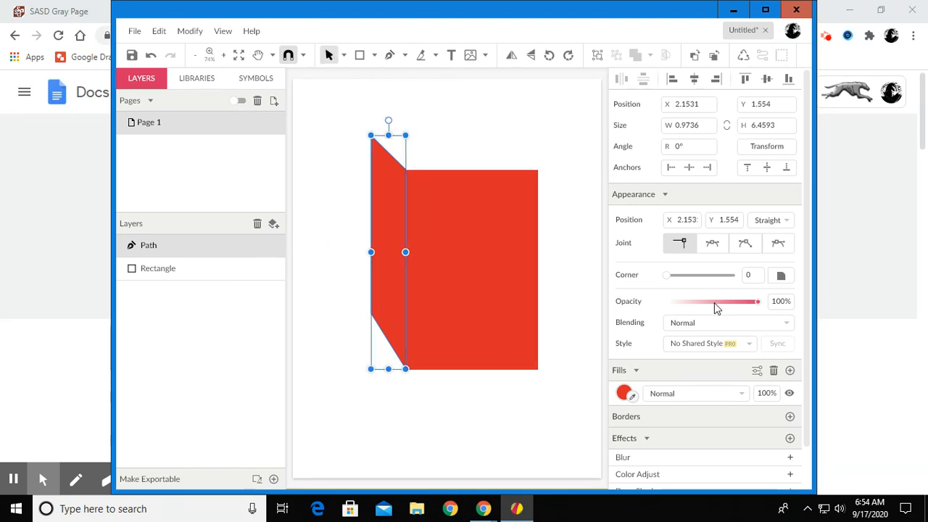
click(622, 394)
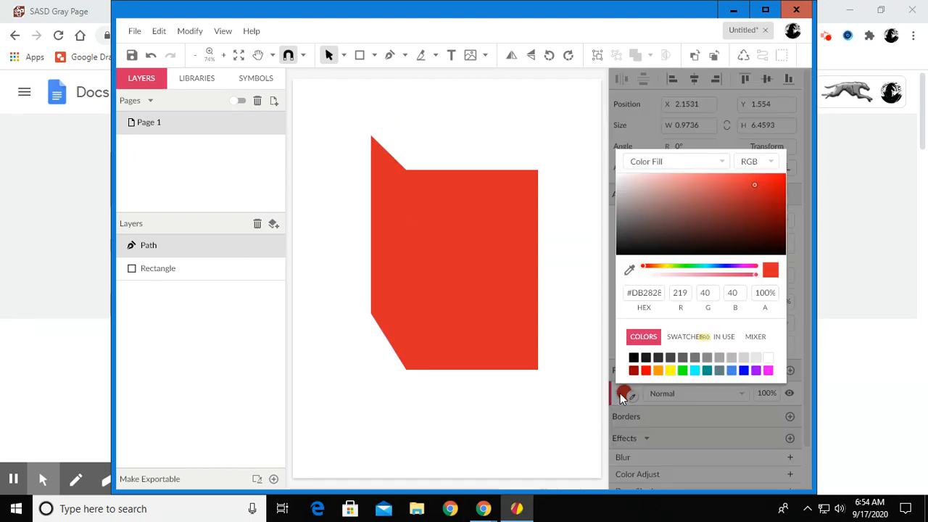
click(752, 213)
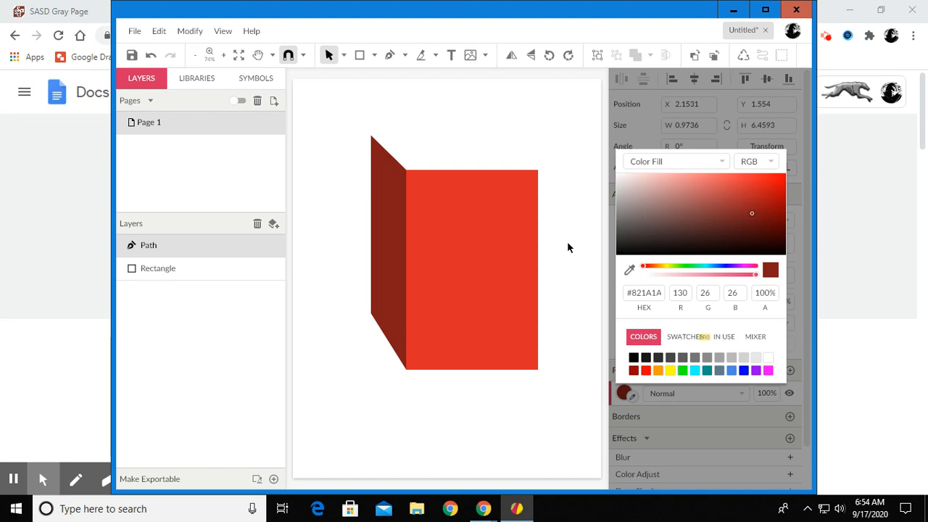
Step: Draw a closed path for the top face, about 4.61 by 0.95 inches, joining both faces' upper edges, and fill it with light red #FB6767
click(388, 56)
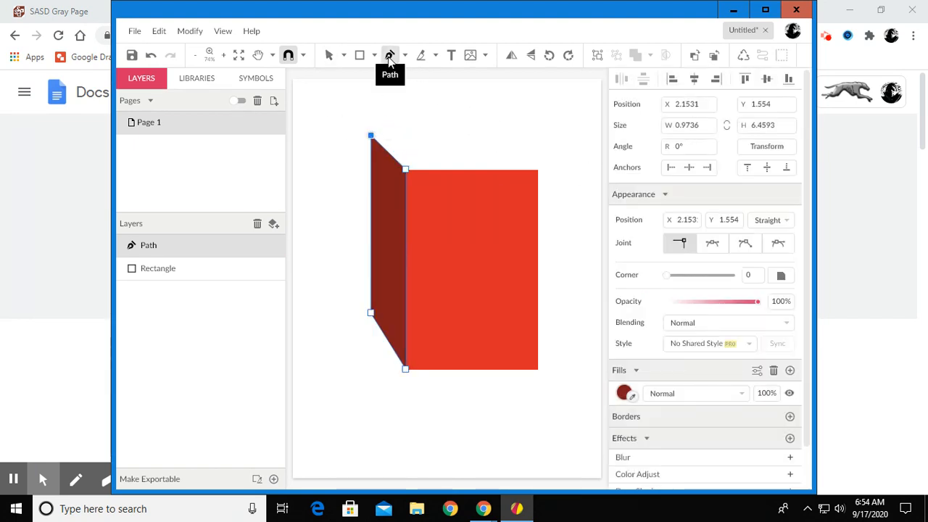
click(371, 136)
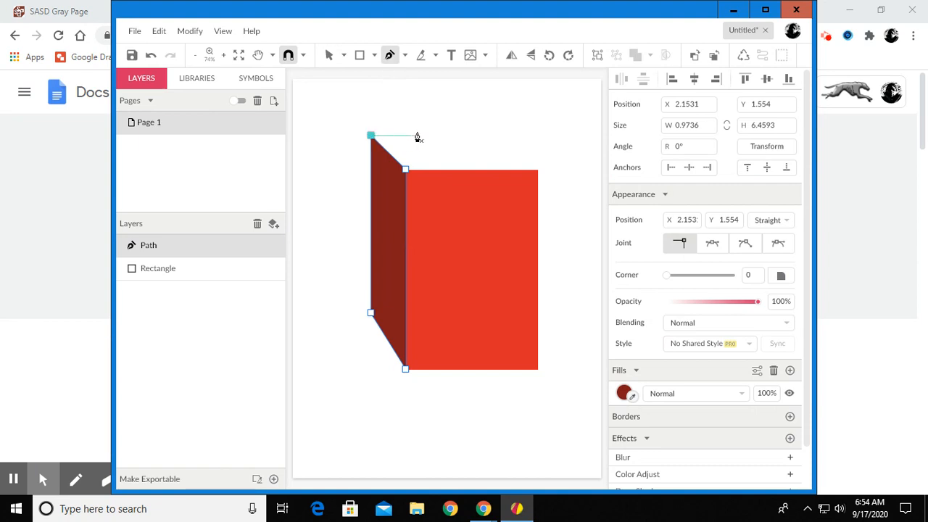
click(496, 136)
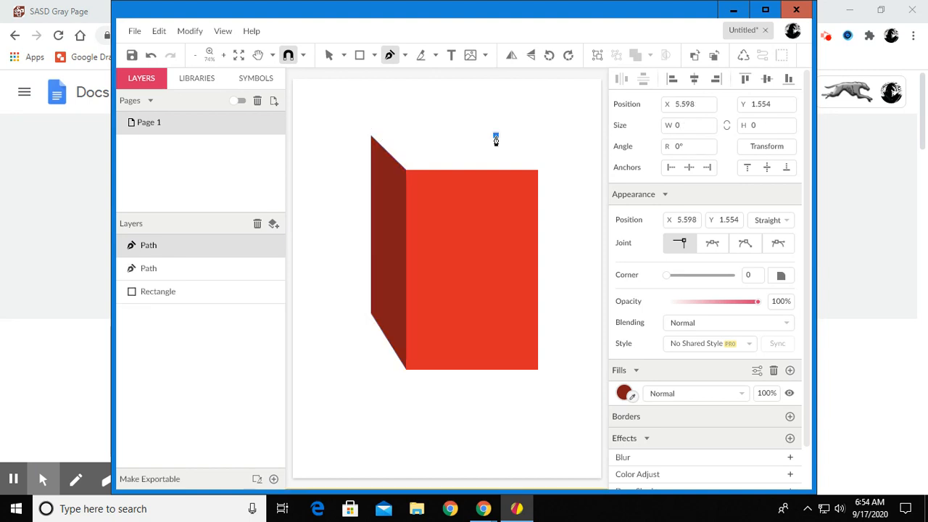
click(538, 170)
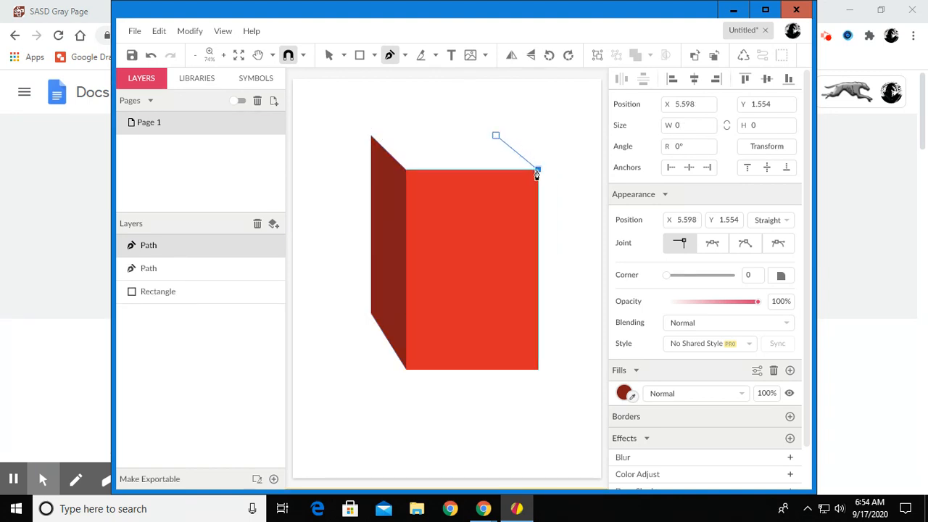
click(405, 170)
click(370, 135)
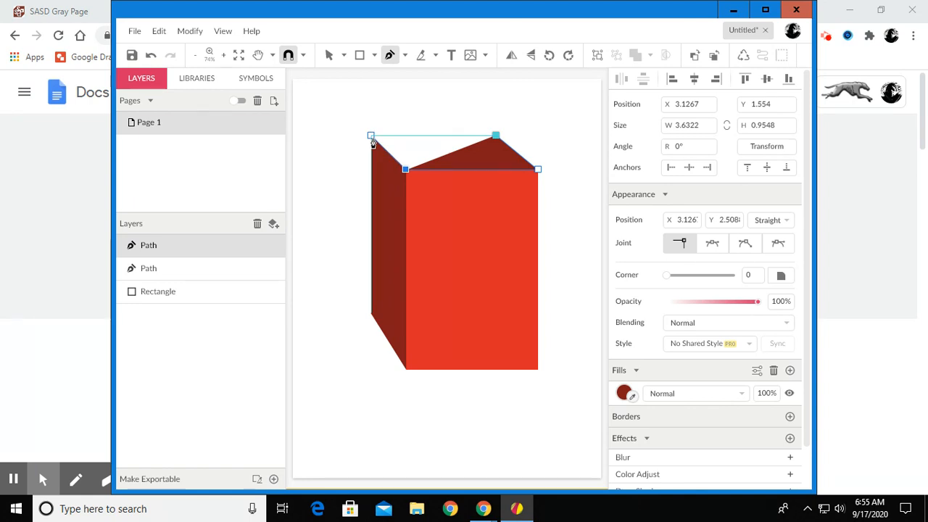
click(497, 137)
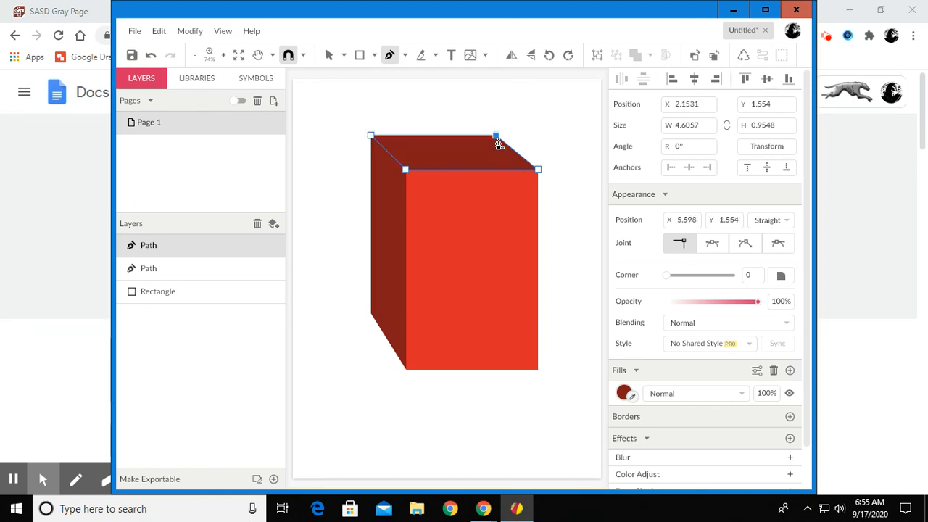
click(623, 393)
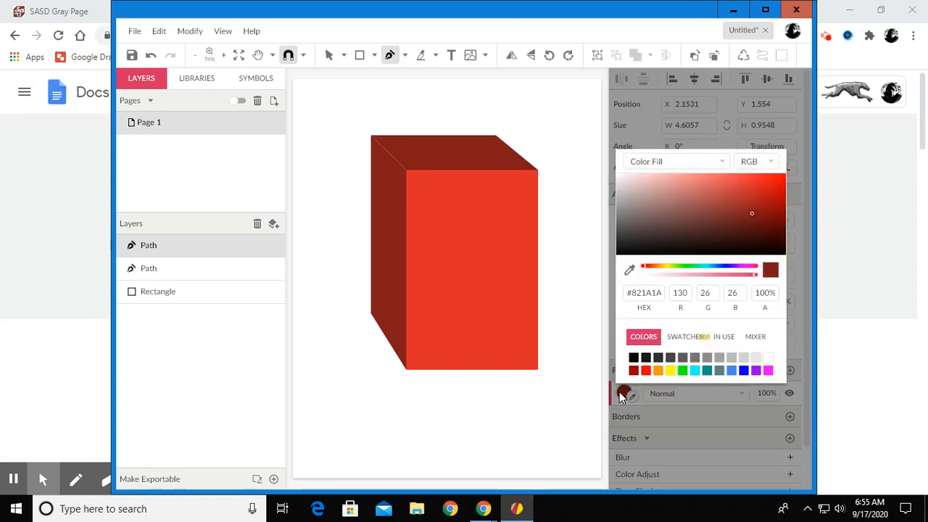
click(716, 176)
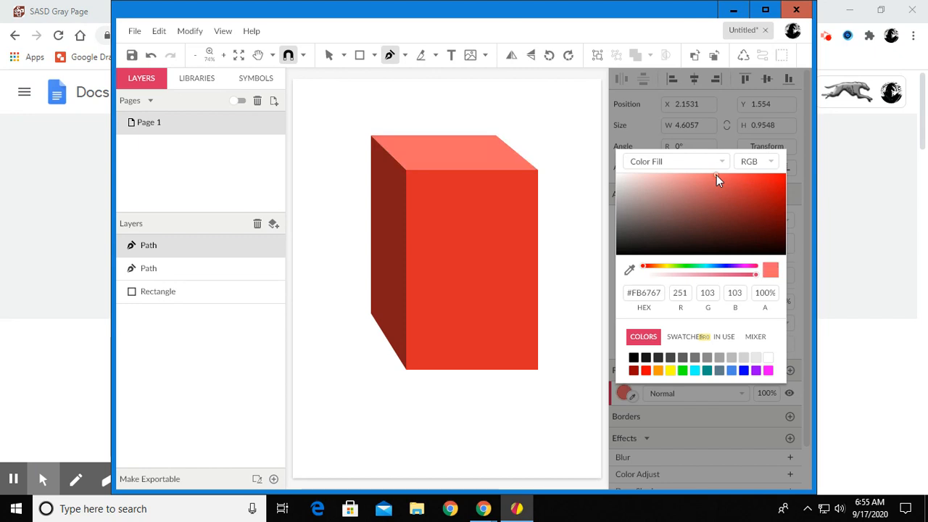
Step: Select all three faces of the box and group them
click(328, 55)
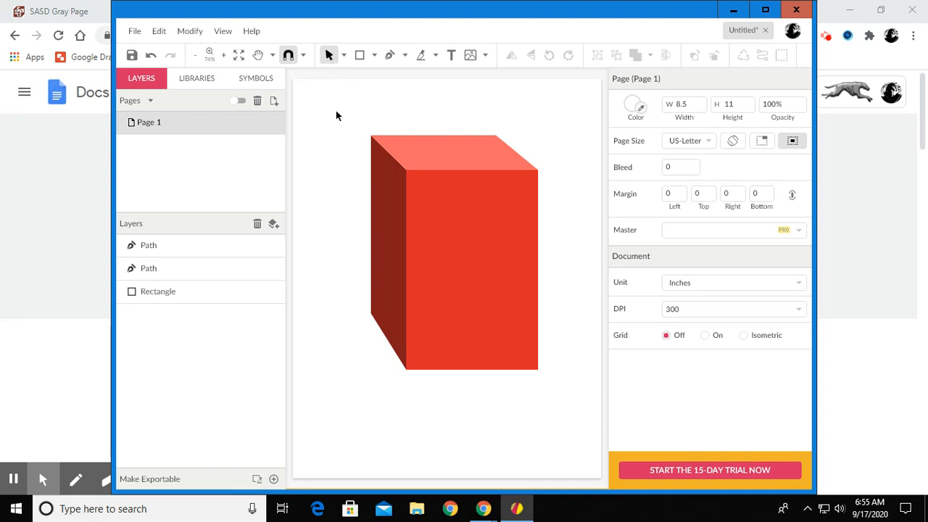
drag(341, 110, 567, 409)
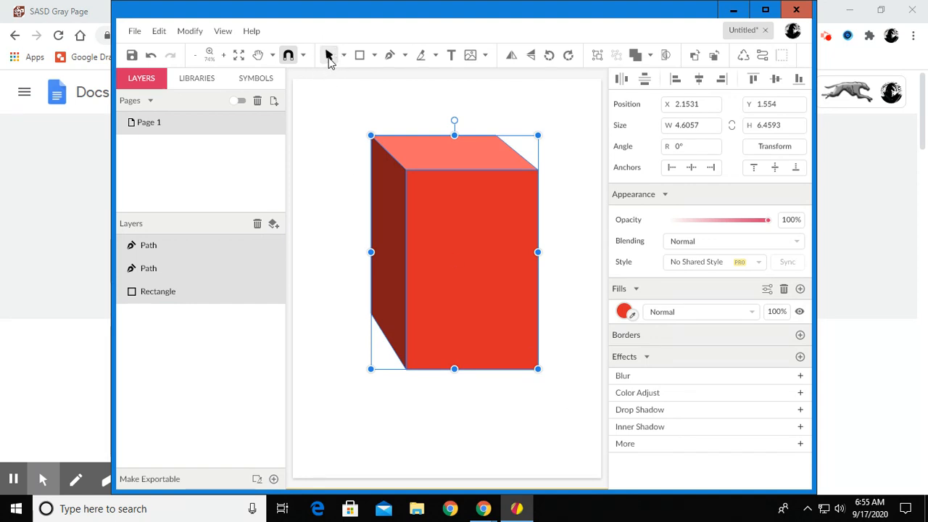
drag(334, 104, 579, 388)
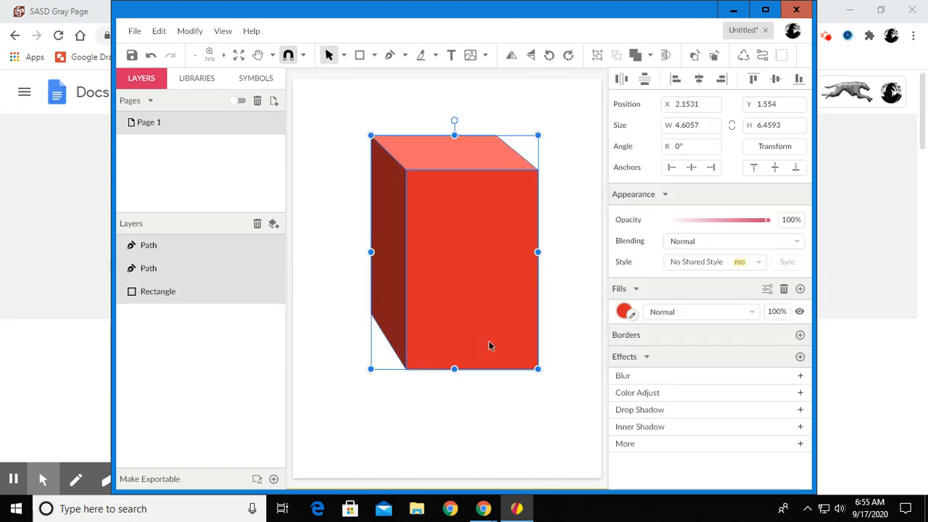
click(184, 37)
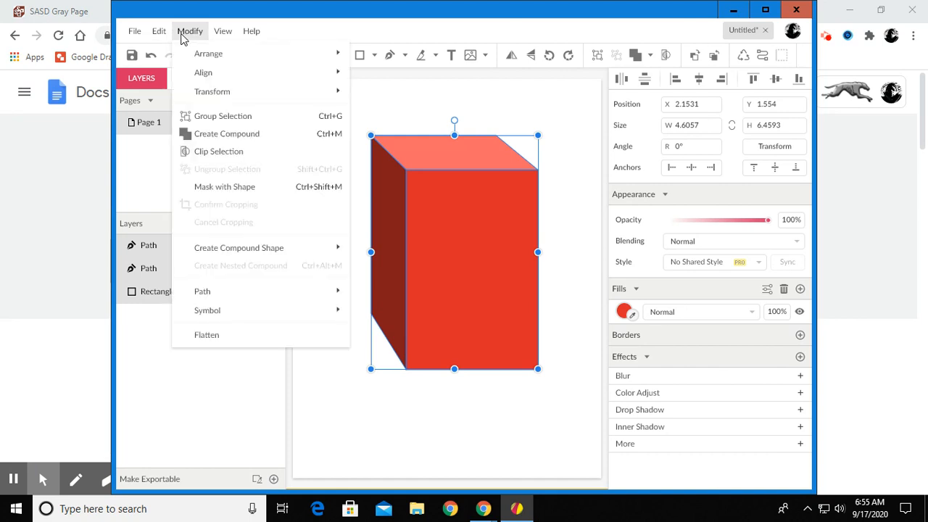
click(221, 117)
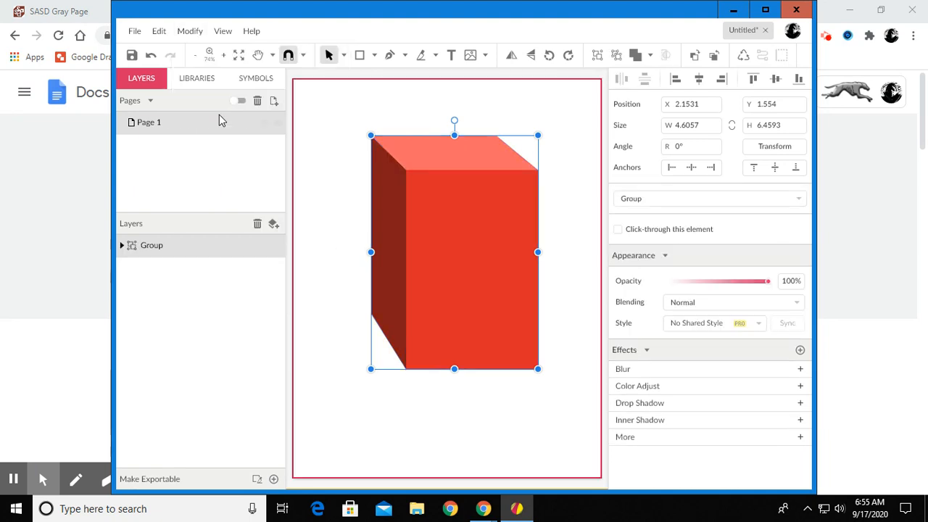
Step: Move the grouped box around the page, place it toward the page's upper left, and deselect it
click(346, 106)
drag(445, 264, 471, 207)
drag(465, 253, 488, 292)
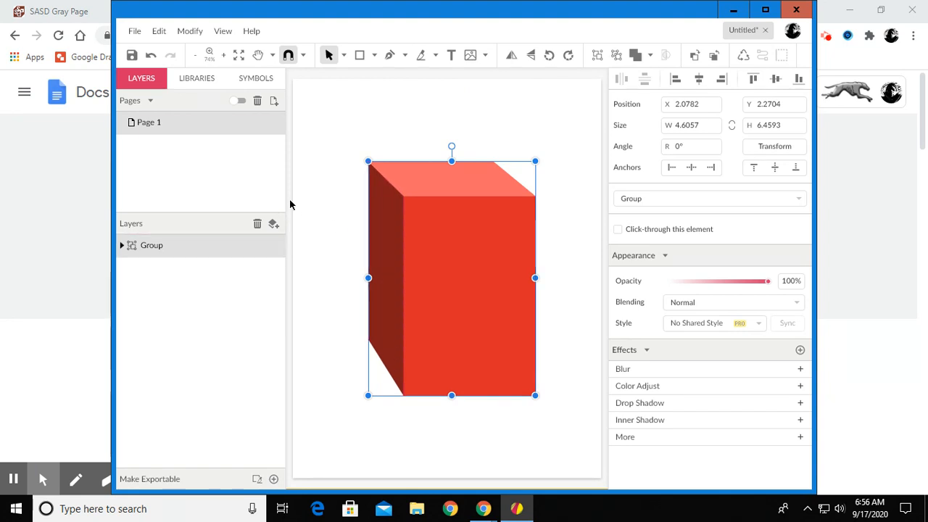
drag(436, 281, 398, 244)
click(455, 443)
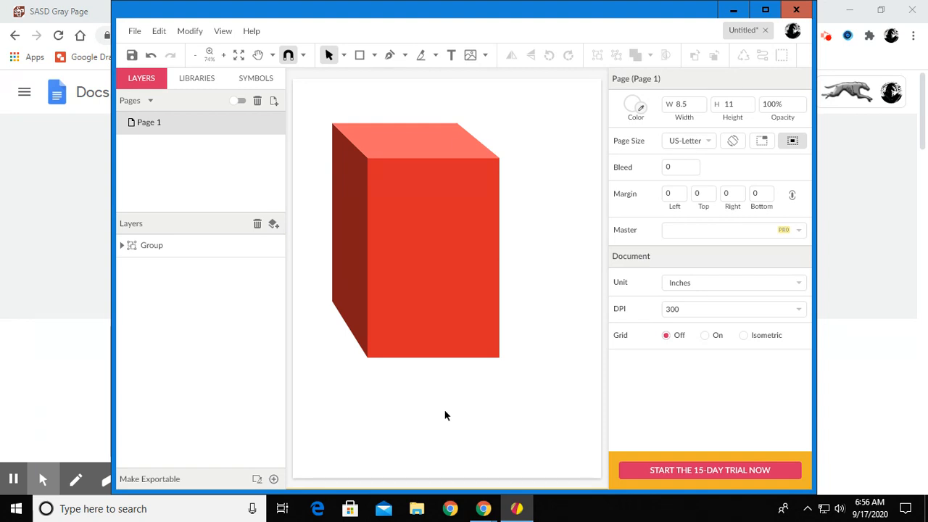
click(824, 37)
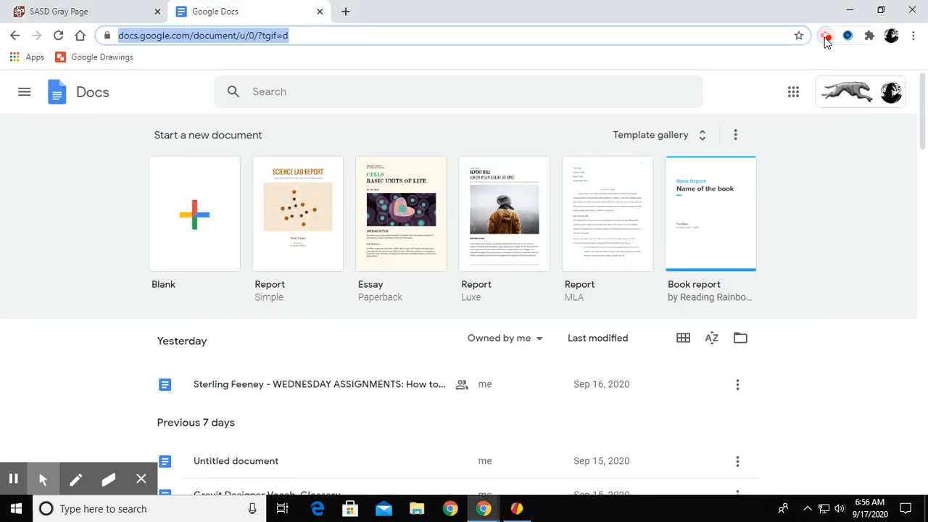